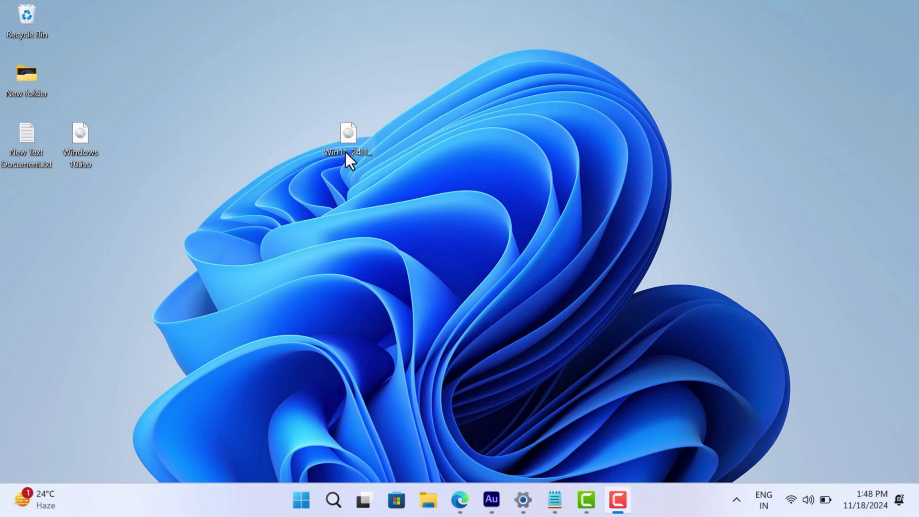
Step: Mount Win11_24H2_English_x64.iso as DVD Drive (D:), approving the security warning
{"action": "left_click_drag", "start_coordinate": [345, 152], "coordinate": [361, 167]}
{"action": "double_click", "coordinate": [359, 151]}
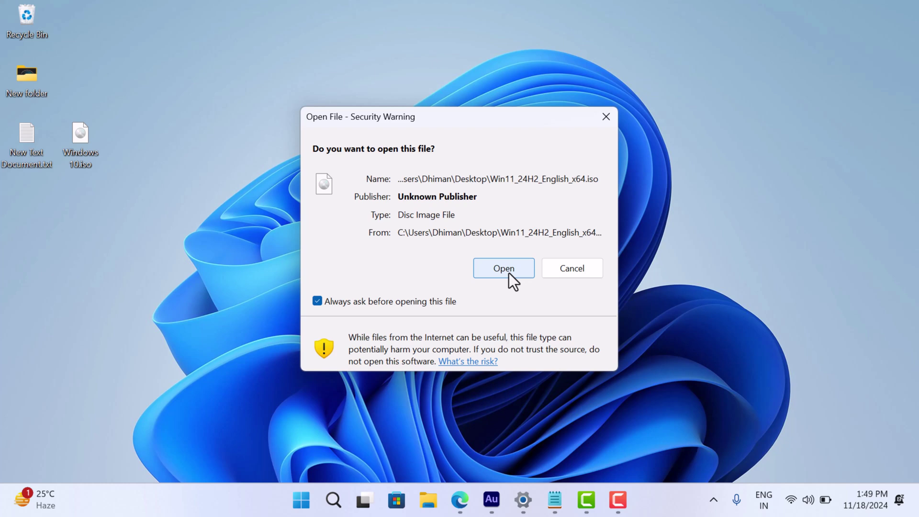
{"action": "left_click", "coordinate": [510, 273]}
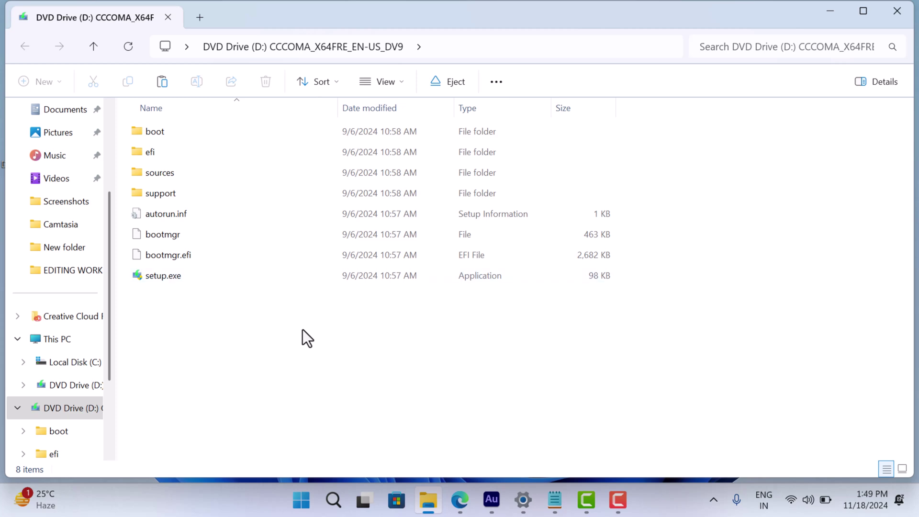
Step: Copy all eight files and folders from the mounted Windows 11 disc
{"action": "left_click_drag", "start_coordinate": [302, 330], "coordinate": [178, 137]}
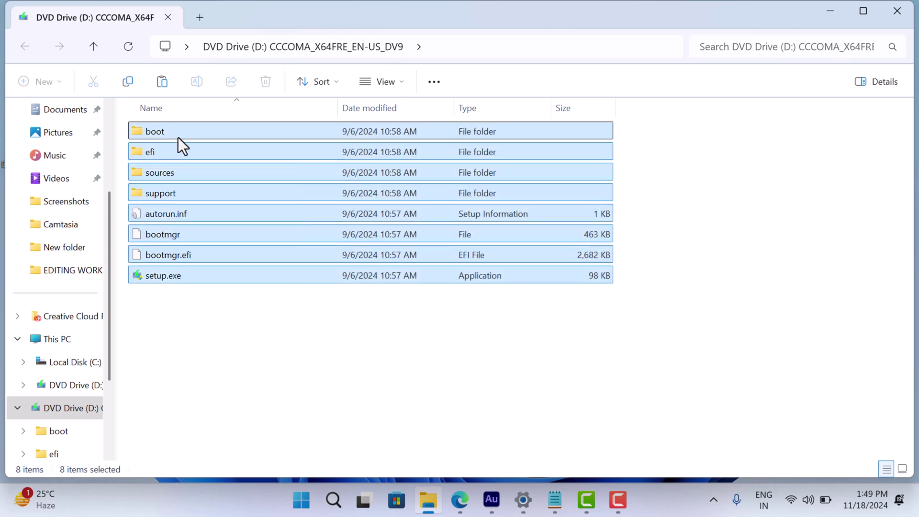
{"action": "left_click", "coordinate": [129, 81]}
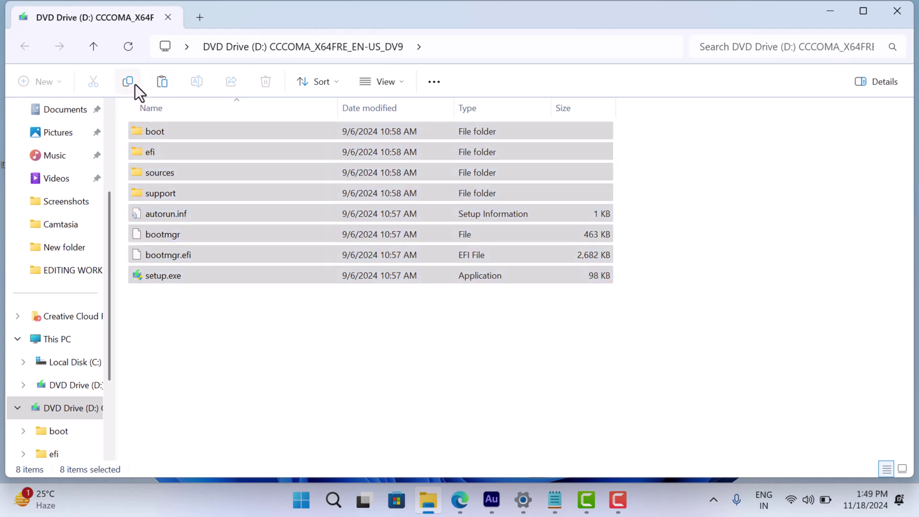
{"action": "scroll", "coordinate": [109, 225], "scroll_direction": "down", "scroll_amount": 1}
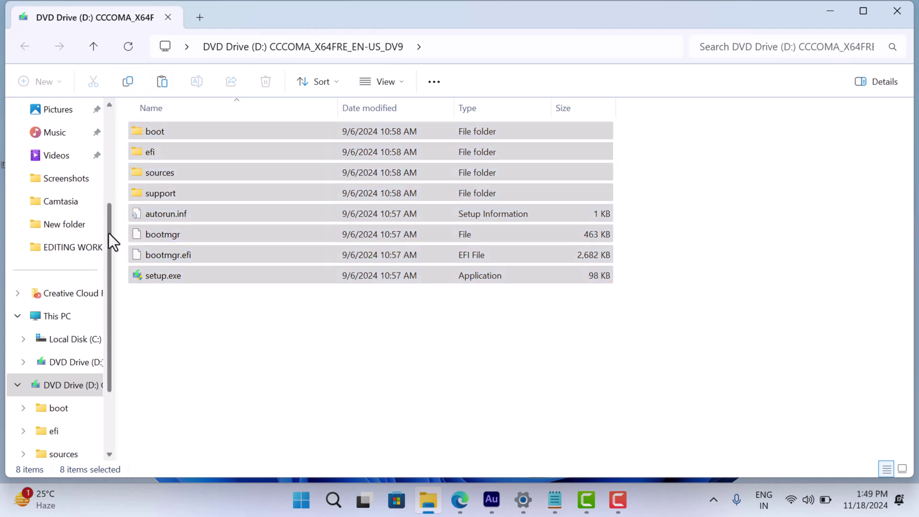
Step: Create a new folder named windows11 on Local Disk (C:)
{"action": "left_click", "coordinate": [87, 341]}
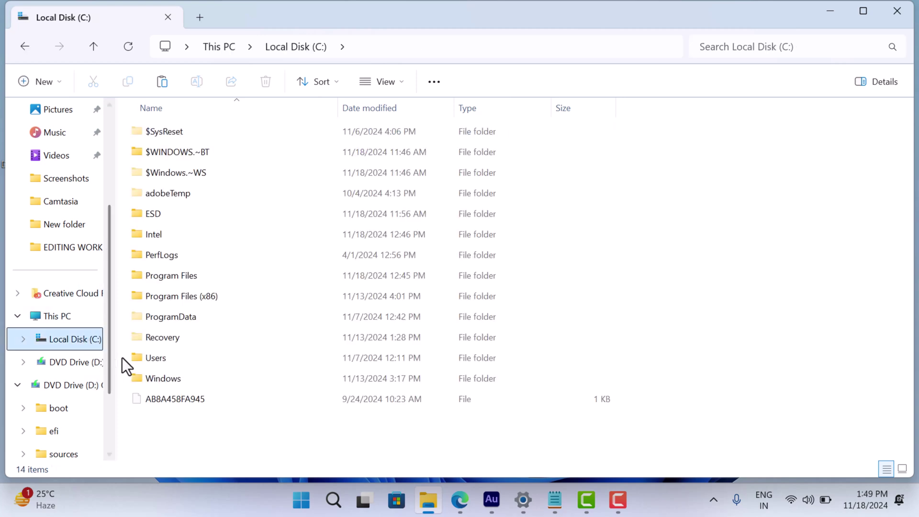
{"action": "right_click", "coordinate": [293, 451]}
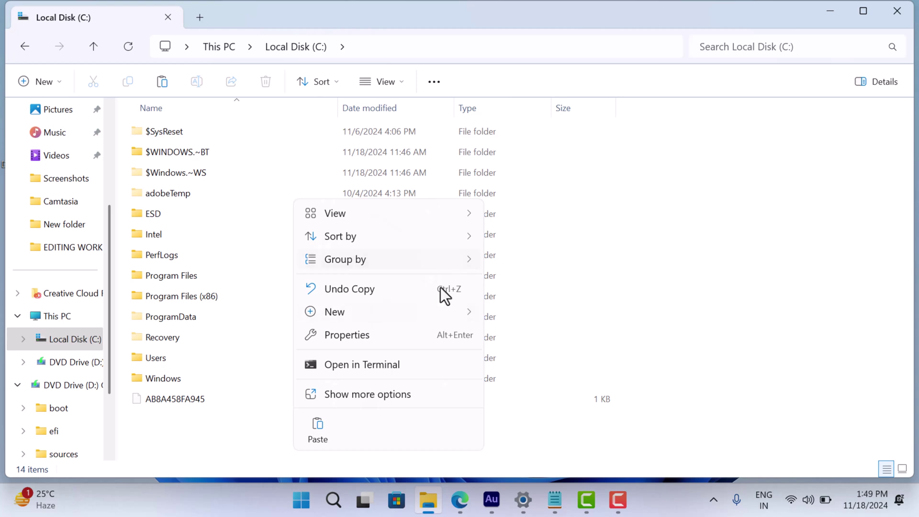
{"action": "mouse_move", "coordinate": [444, 315]}
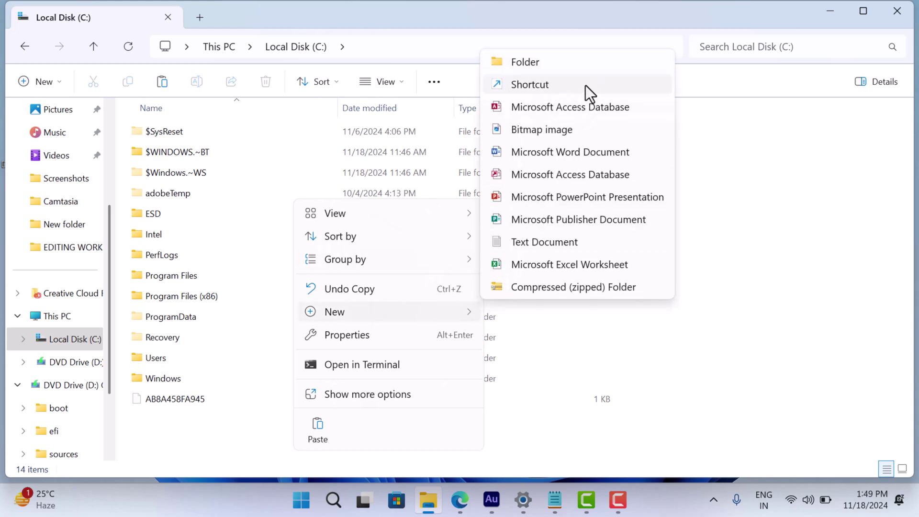
{"action": "left_click", "coordinate": [654, 60]}
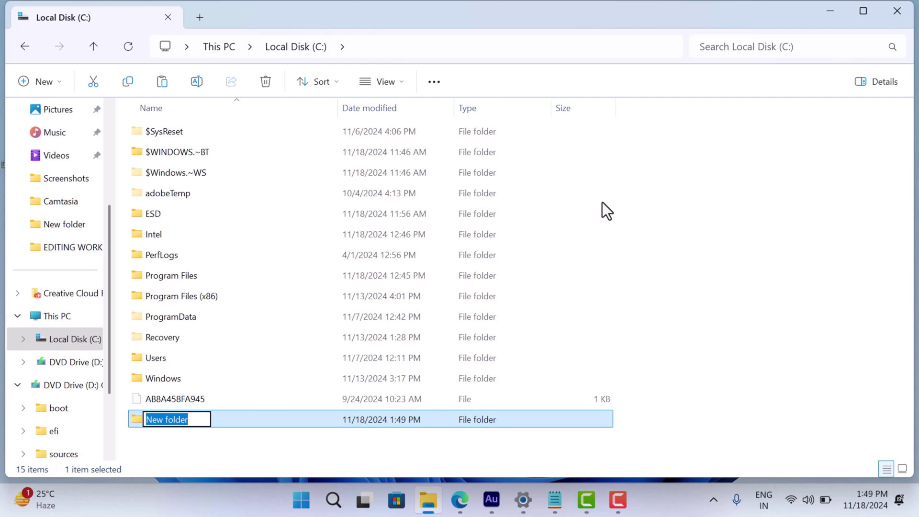
{"action": "type", "text": "windows11"}
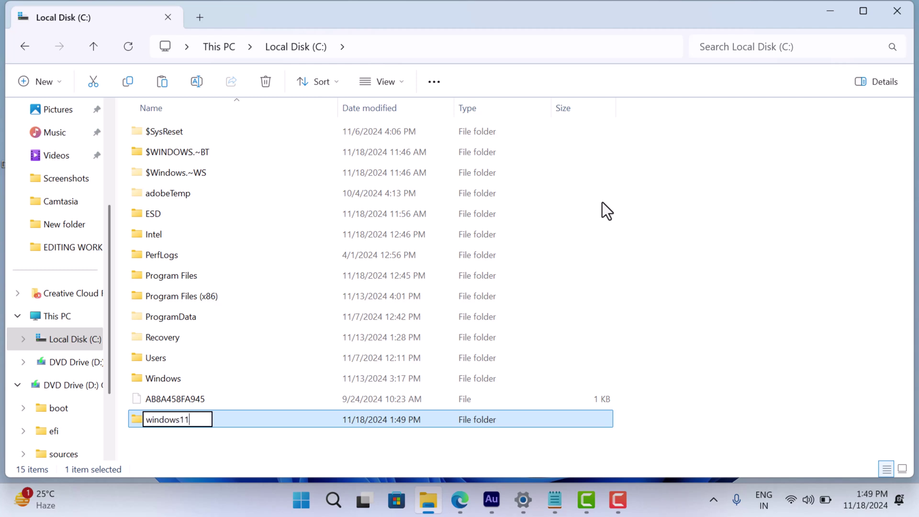
{"action": "key", "text": "Return"}
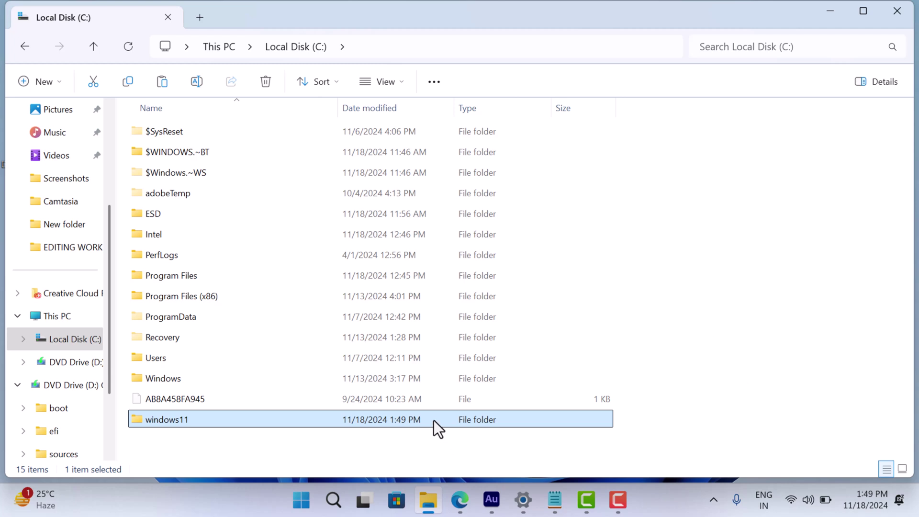
Step: Paste the 1,062 copied disc items into C:\windows11
{"action": "double_click", "coordinate": [434, 420]}
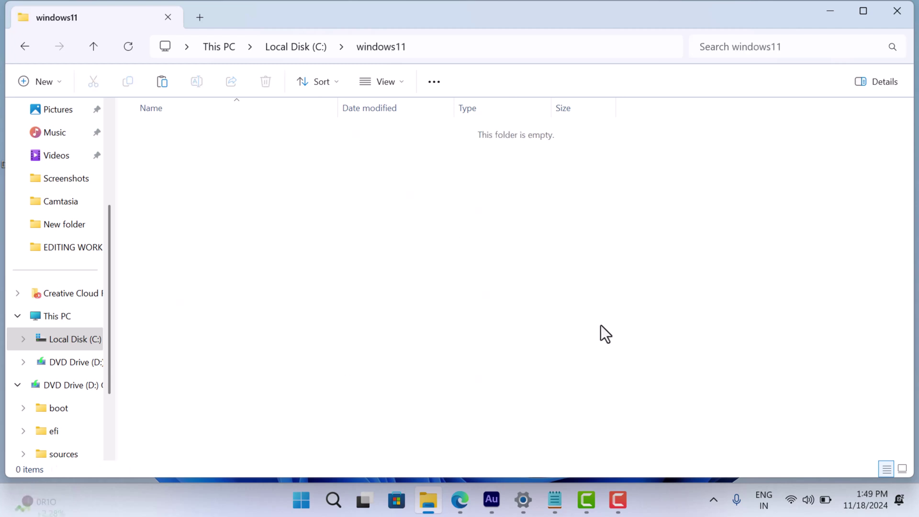
{"action": "key", "text": "ctrl+v"}
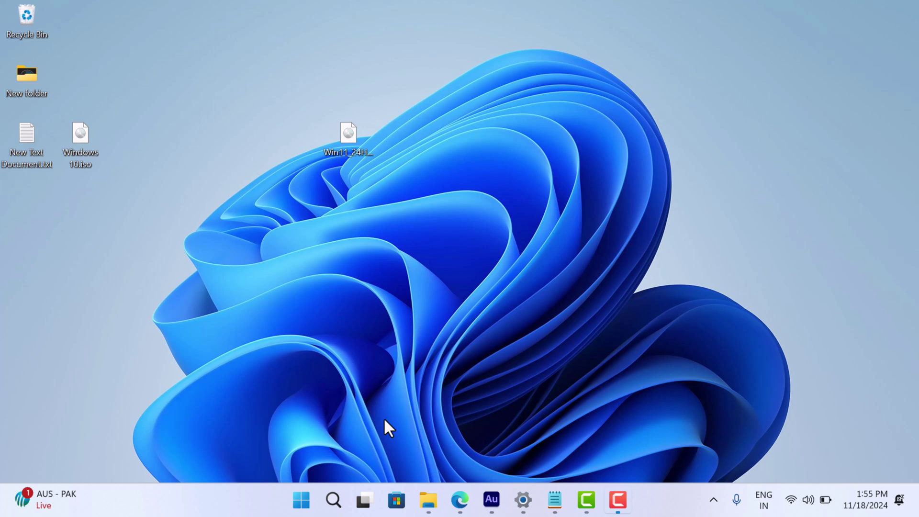
Step: Search for cmd and launch Command Prompt as administrator, approving the elevation prompt
{"action": "left_click", "coordinate": [340, 503]}
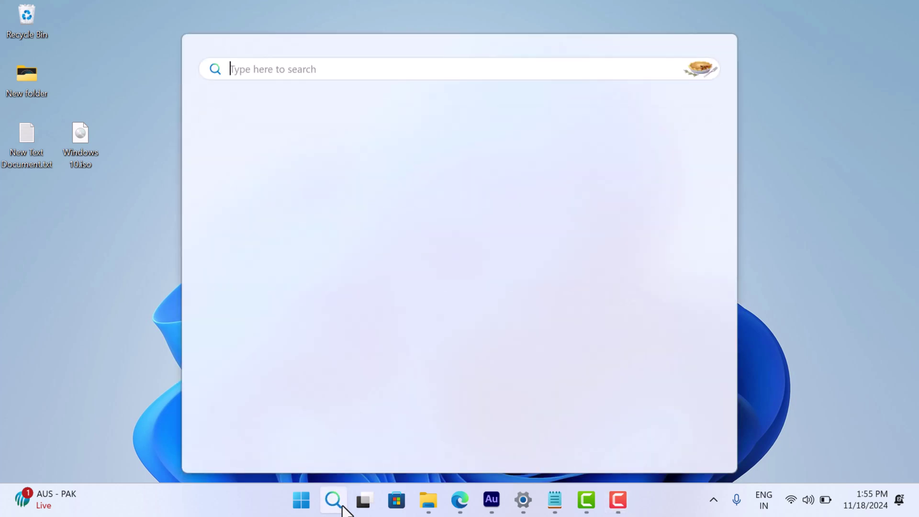
{"action": "type", "text": "cmd"}
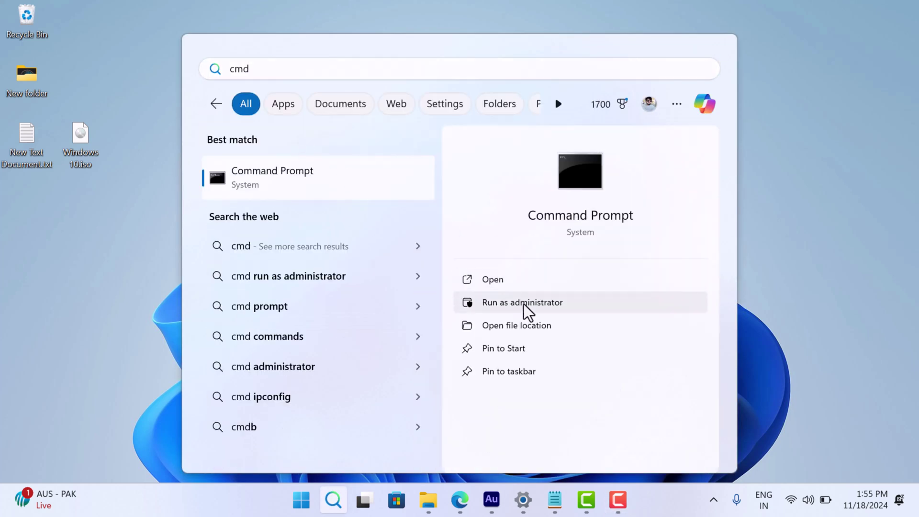
{"action": "left_click", "coordinate": [523, 304]}
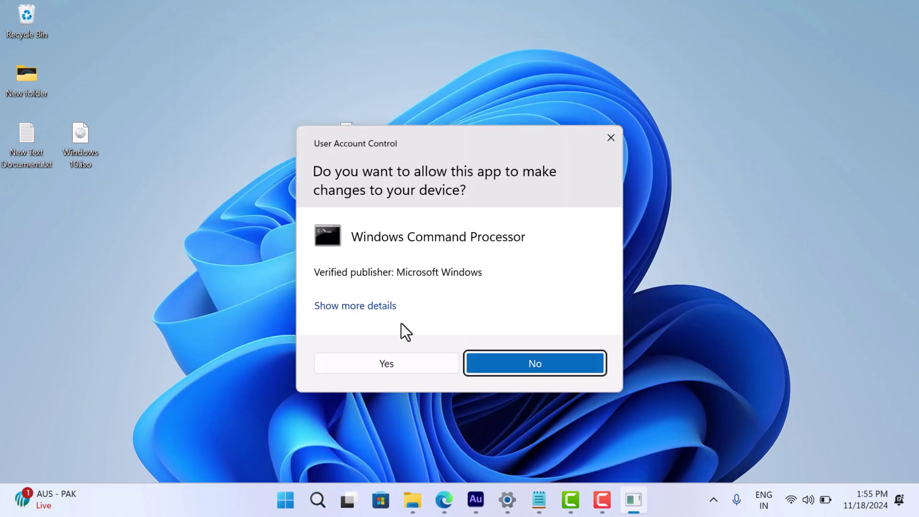
{"action": "left_click", "coordinate": [390, 366]}
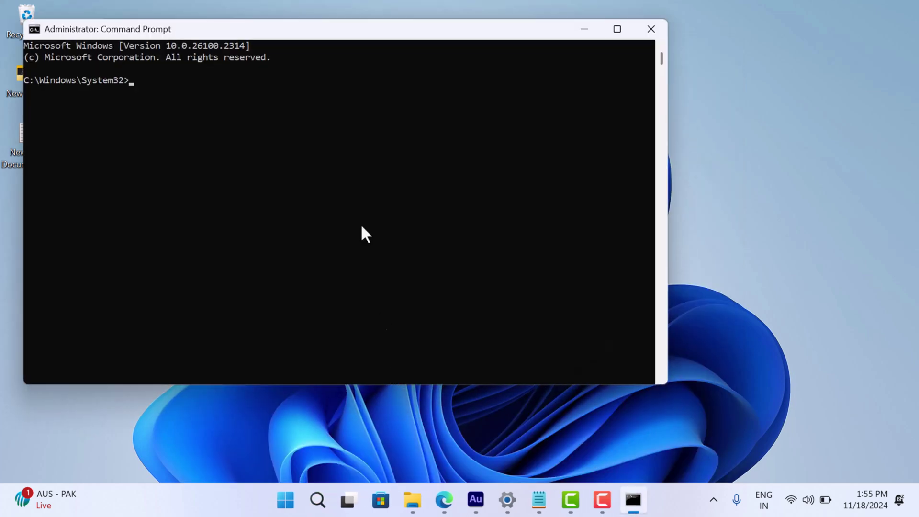
Step: Change to C:\windows11\sources and run 'setupprep.exe /product server'
{"action": "left_click_drag", "start_coordinate": [336, 38], "coordinate": [506, 81]}
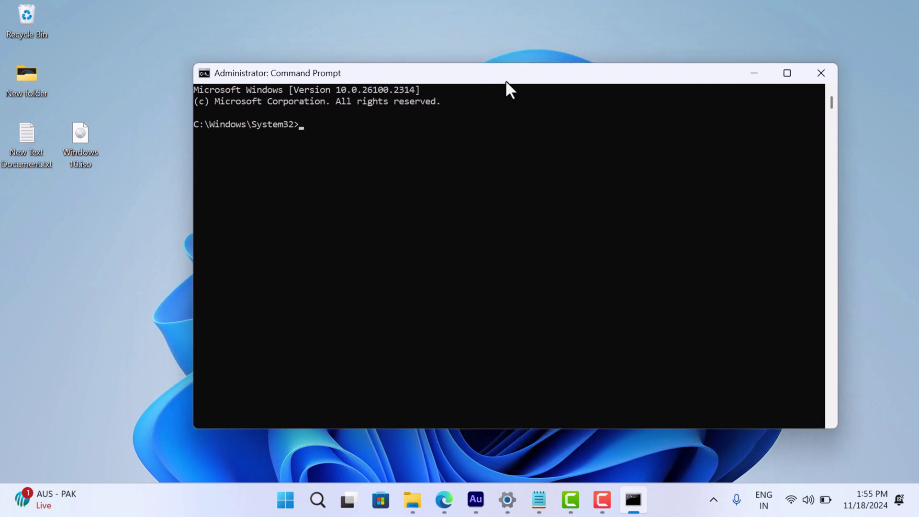
{"action": "type", "text": "cd \\"}
{"action": "key", "text": "Return"}
{"action": "type", "text": "cd windows"}
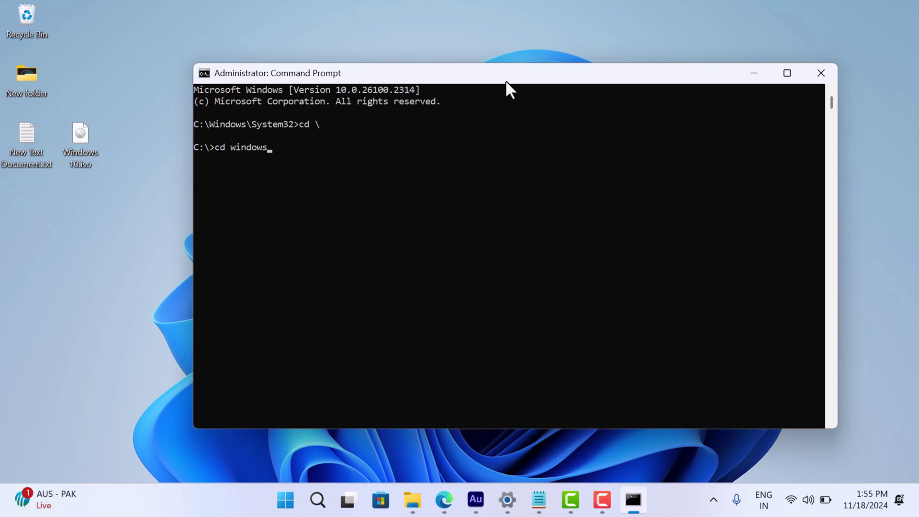
{"action": "type", "text": "11\\sources"}
{"action": "key", "text": "Return"}
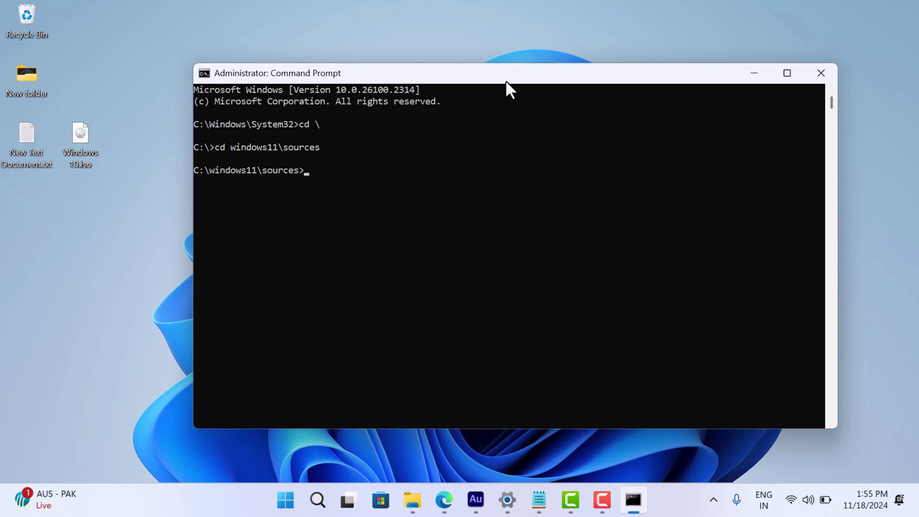
{"action": "type", "text": "setu"}
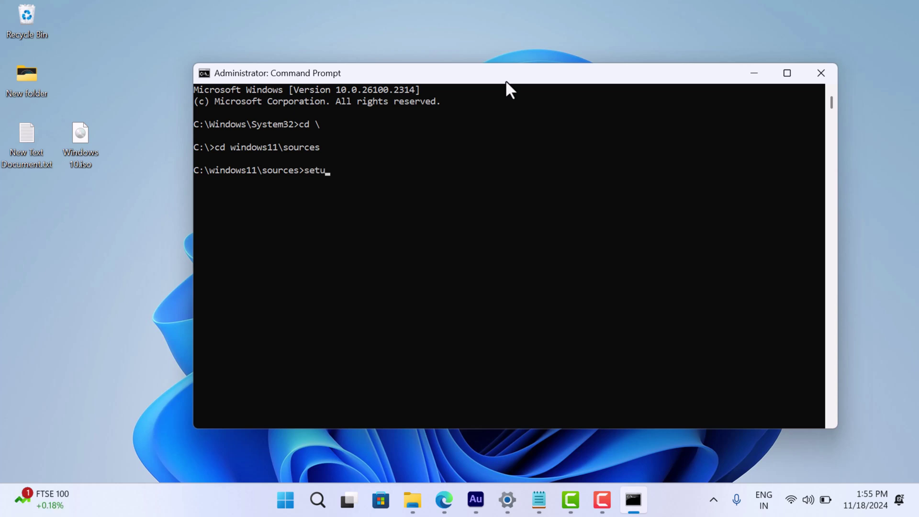
{"action": "type", "text": "pprep.exe /product se"}
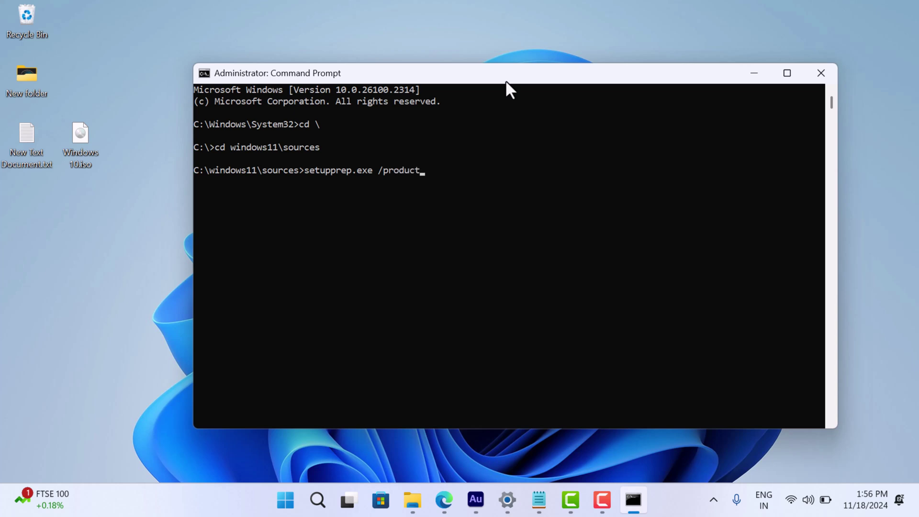
{"action": "type", "text": "rver"}
{"action": "key", "text": "Return"}
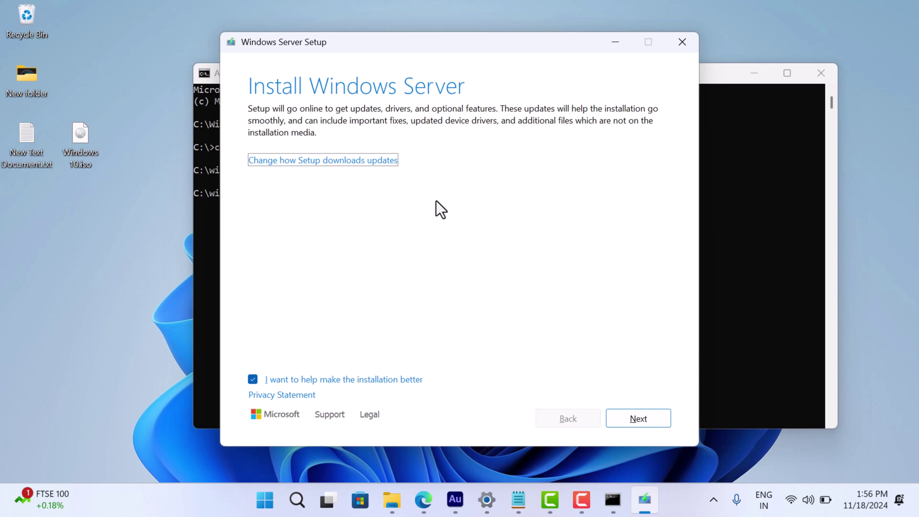
Step: Set Setup updates to 'Not right now' and accept the license terms
{"action": "left_click", "coordinate": [309, 166]}
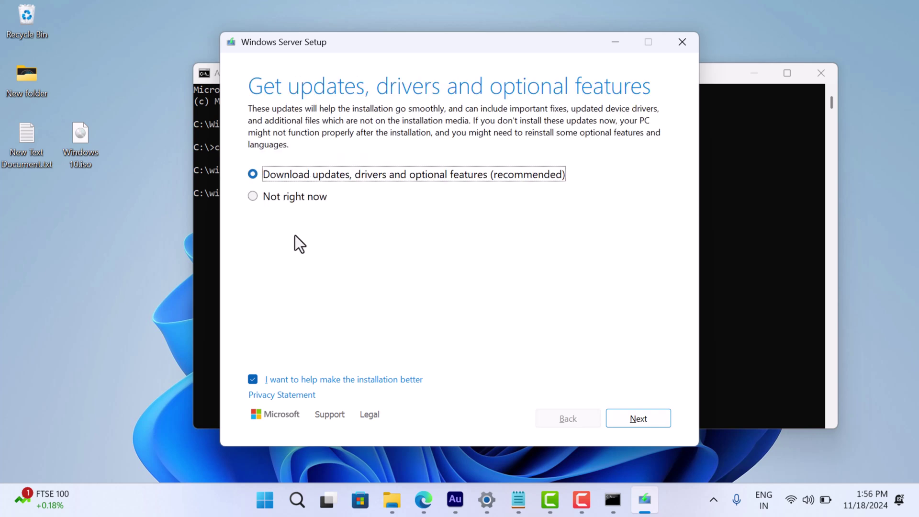
{"action": "left_click", "coordinate": [252, 196]}
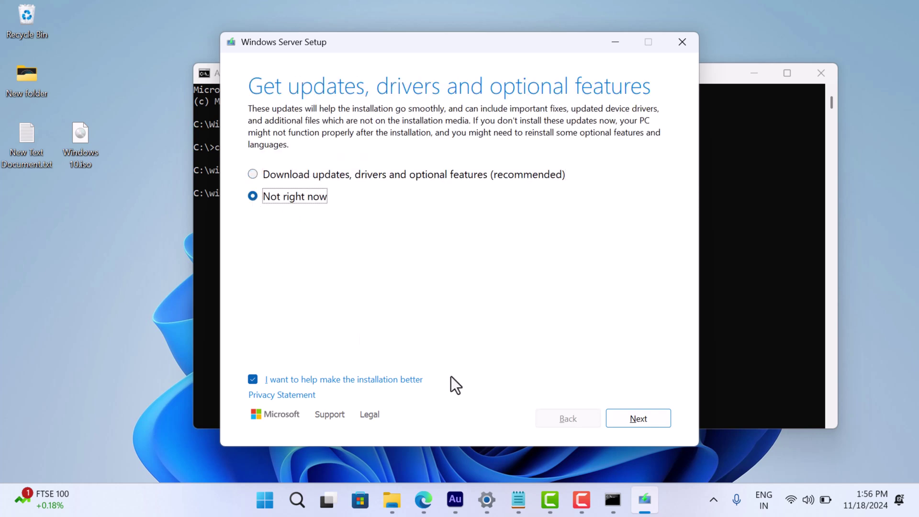
{"action": "left_click", "coordinate": [626, 418]}
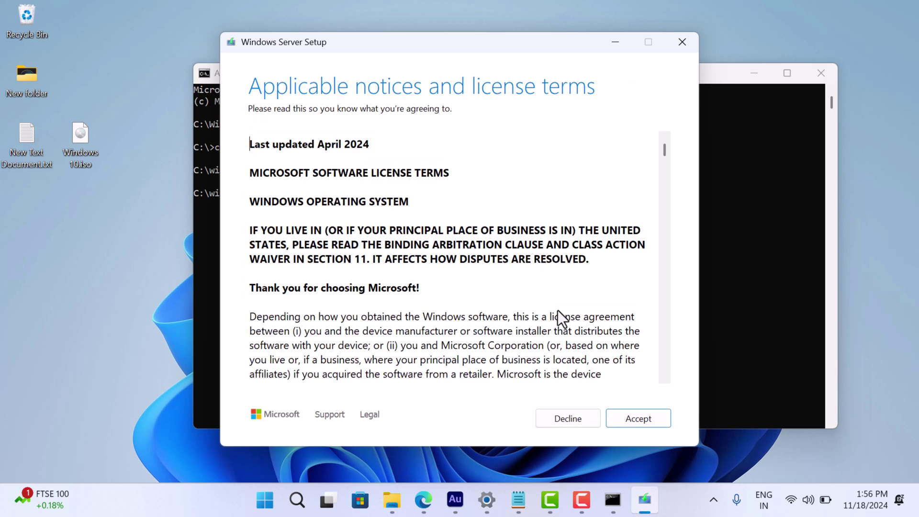
{"action": "left_click", "coordinate": [641, 418]}
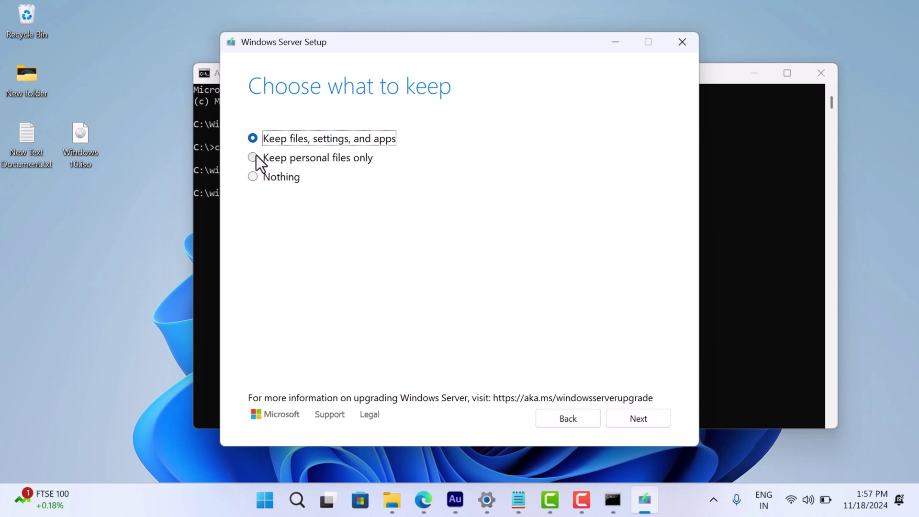
Step: Keep files, settings, and apps, then start the installation
{"action": "left_click", "coordinate": [638, 418]}
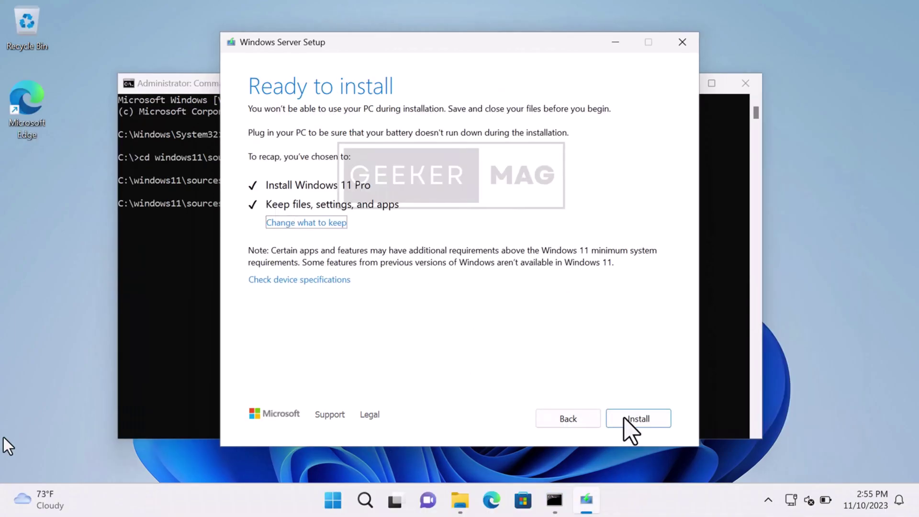
{"action": "left_click", "coordinate": [627, 420]}
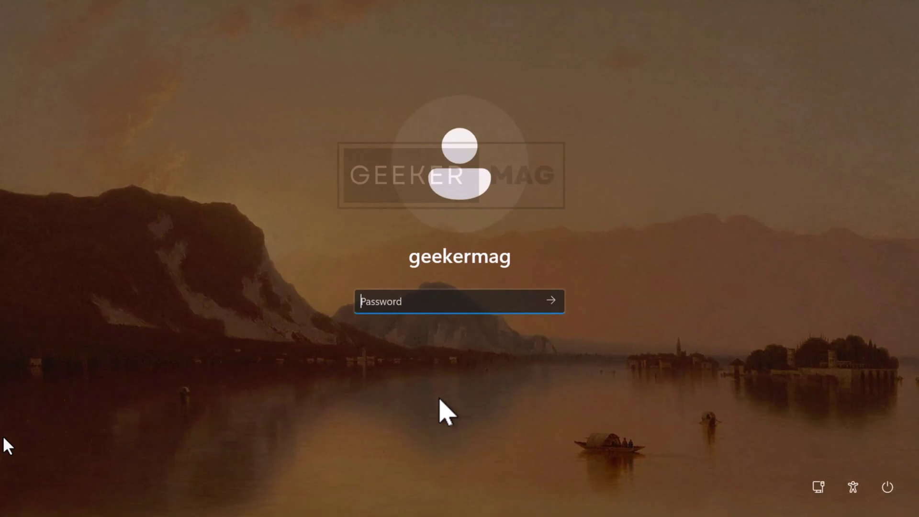
Step: Sign in with the account password and highlight version 24H2 on Settings' About page
{"action": "type", "text": "••••••••"}
{"action": "key", "text": "Return"}
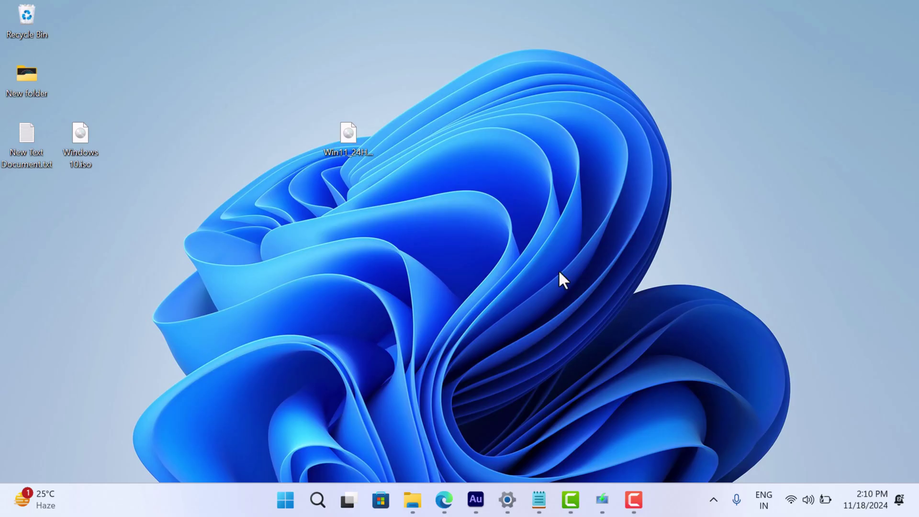
{"action": "left_click", "coordinate": [508, 500]}
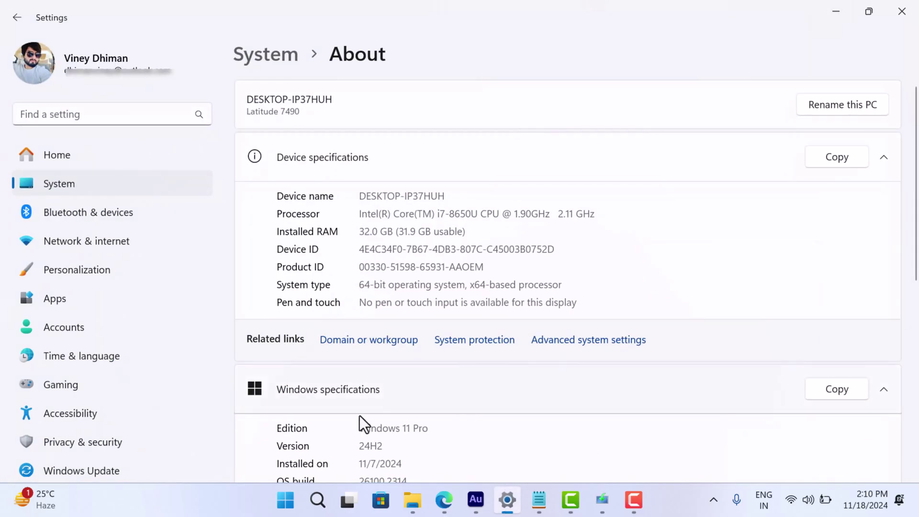
{"action": "left_click_drag", "start_coordinate": [388, 449], "coordinate": [275, 447]}
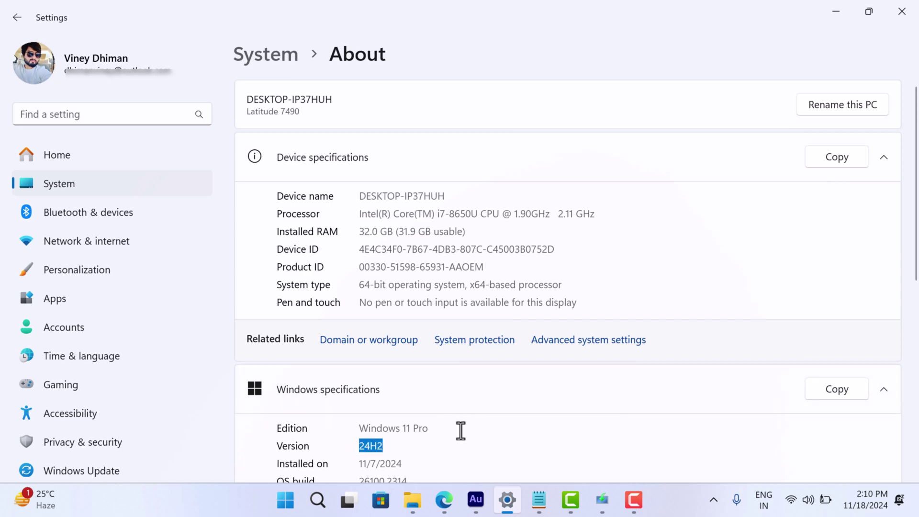
Step: Delete the windows11 folder from Local Disk (C:), minimising Settings and File Explorer
{"action": "left_click", "coordinate": [836, 12]}
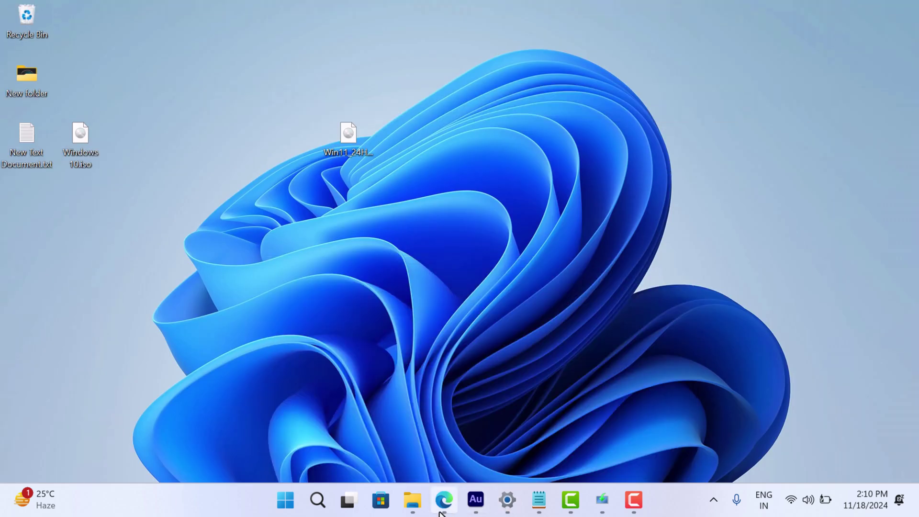
{"action": "left_click", "coordinate": [413, 511]}
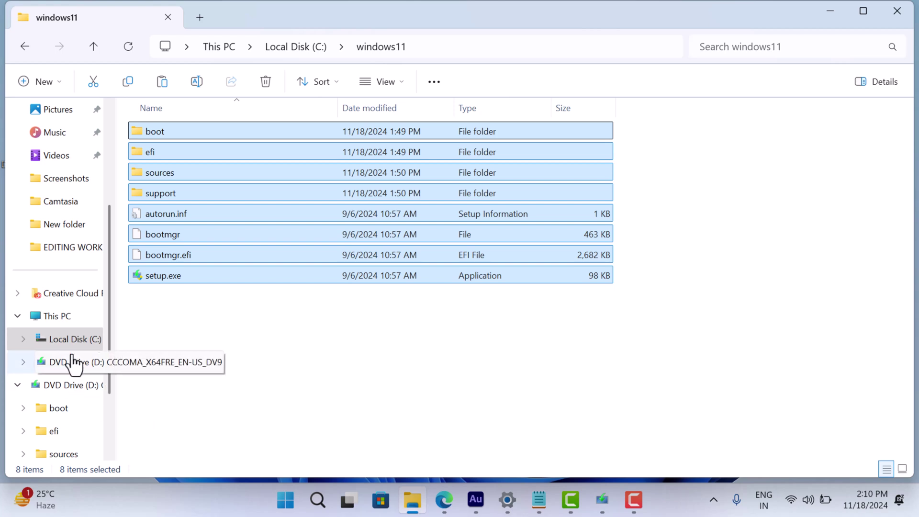
{"action": "left_click", "coordinate": [71, 350]}
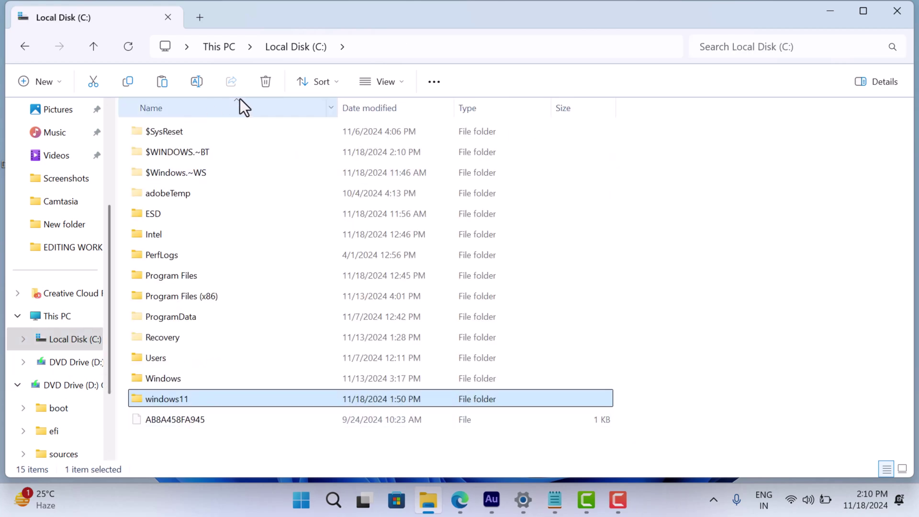
{"action": "left_click", "coordinate": [259, 89]}
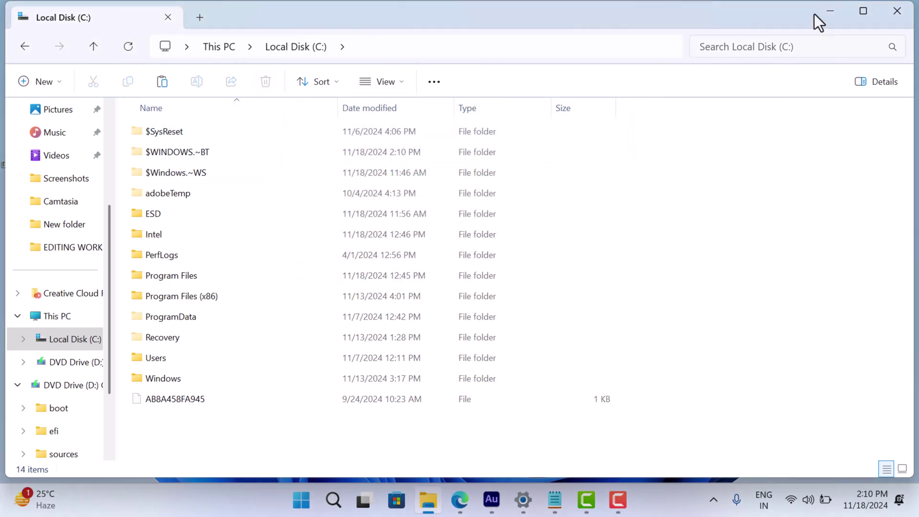
{"action": "left_click", "coordinate": [814, 12]}
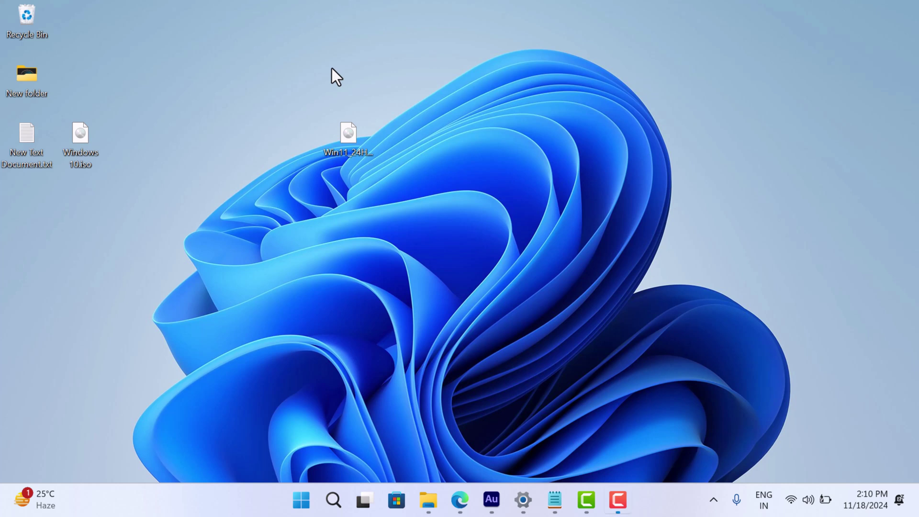